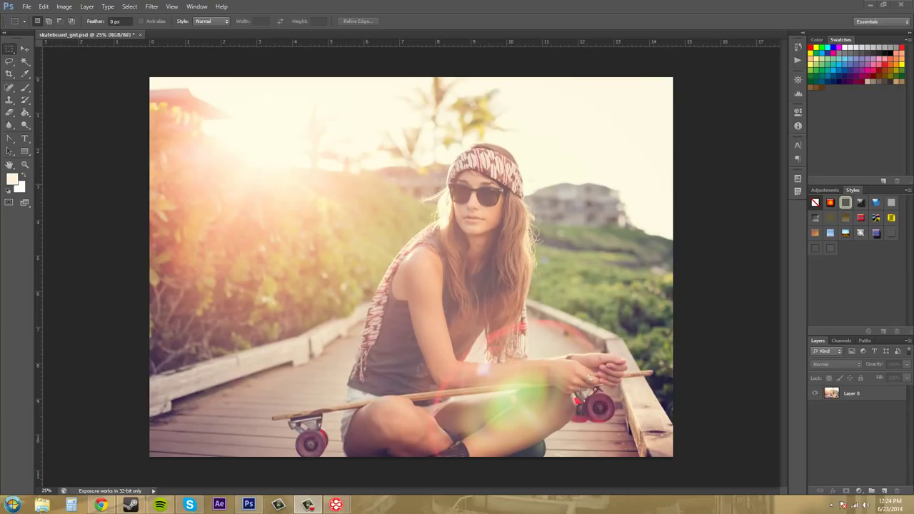
Open Preferences > Cursors and bring up the Color Picker for the red (ff0000) brush preview colour.
click(44, 8)
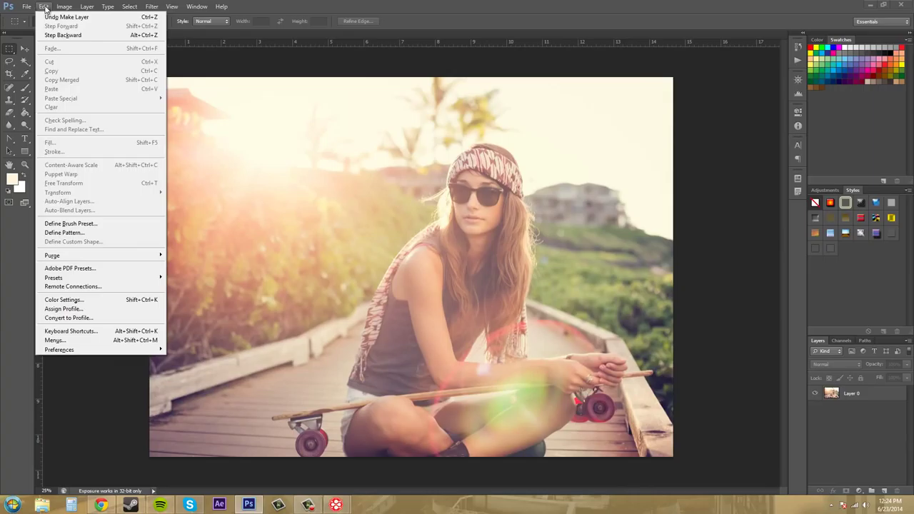
mouse_move(132, 351)
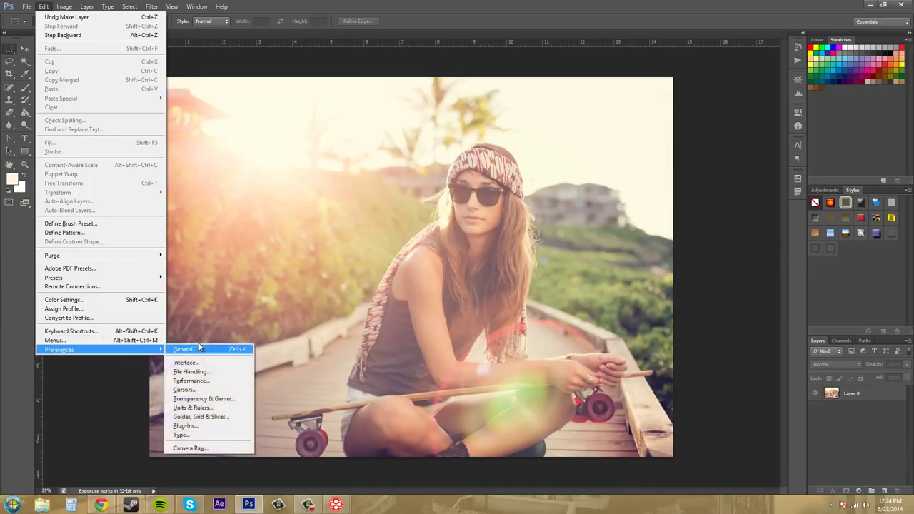
click(187, 389)
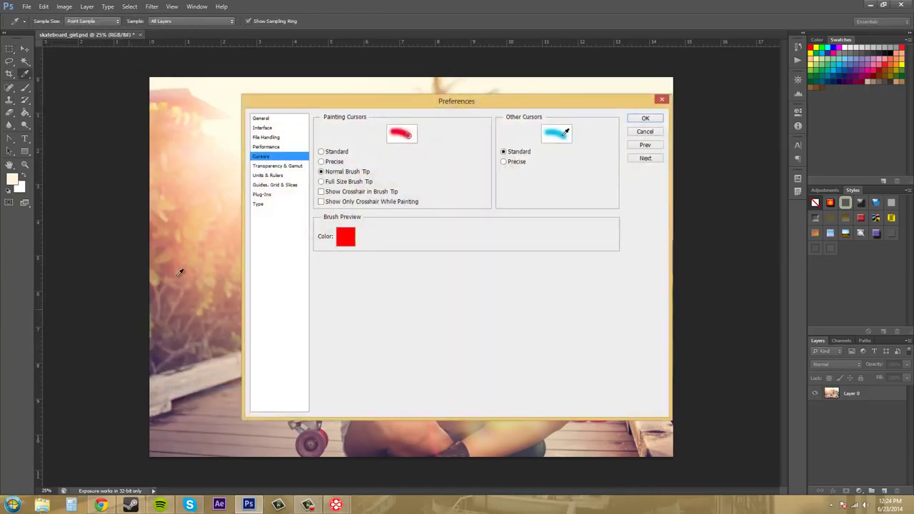
drag(522, 102, 523, 128)
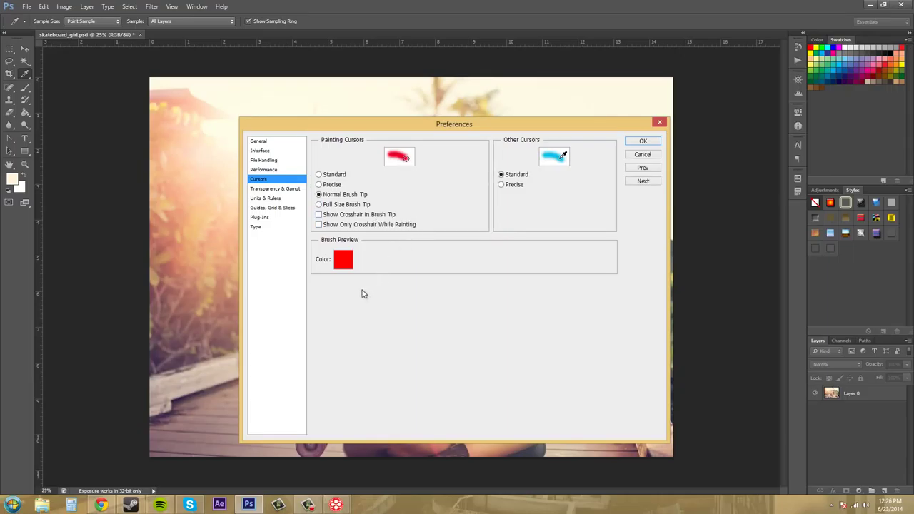
click(347, 258)
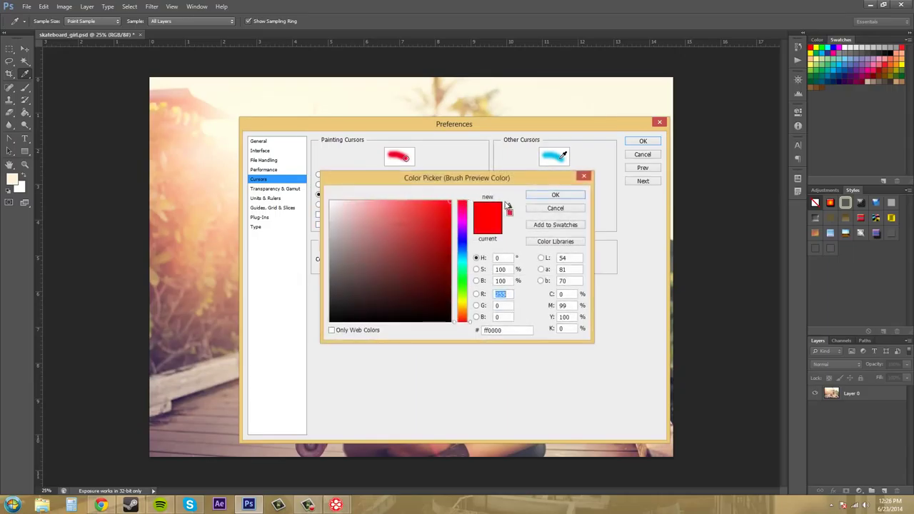
Try muted pink and green brush preview colours, cancel them, and show Transparency & Gamut settings.
click(377, 228)
drag(466, 299, 466, 270)
click(556, 209)
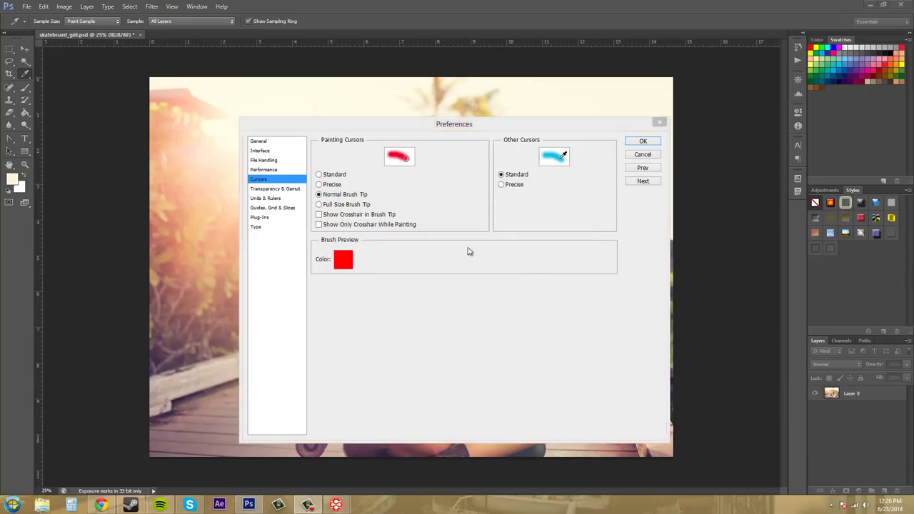
click(285, 189)
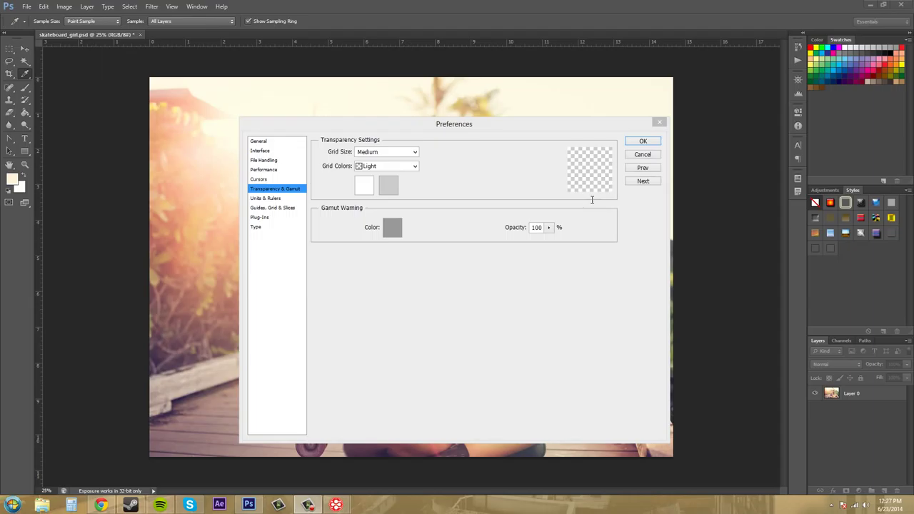
Hide Layer 0 to reveal the transparency grid and reopen Transparency & Gamut preferences.
click(659, 124)
key(m)
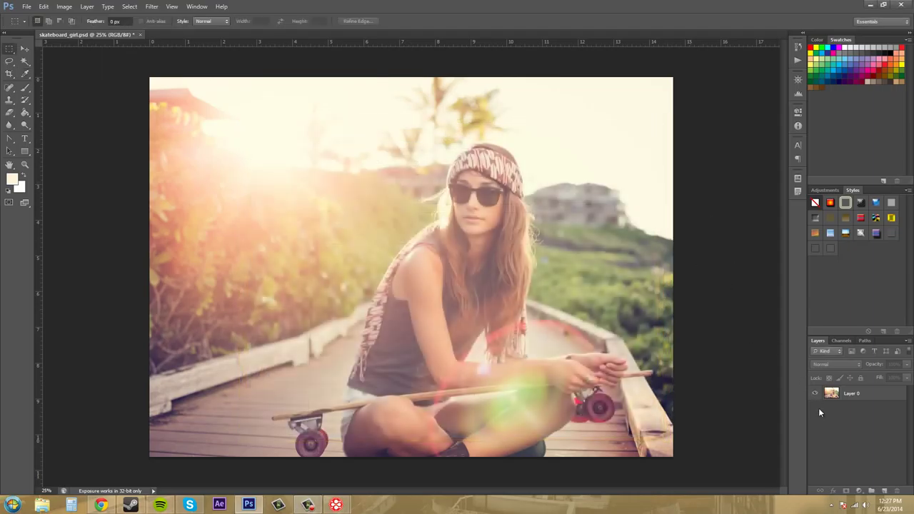
click(815, 394)
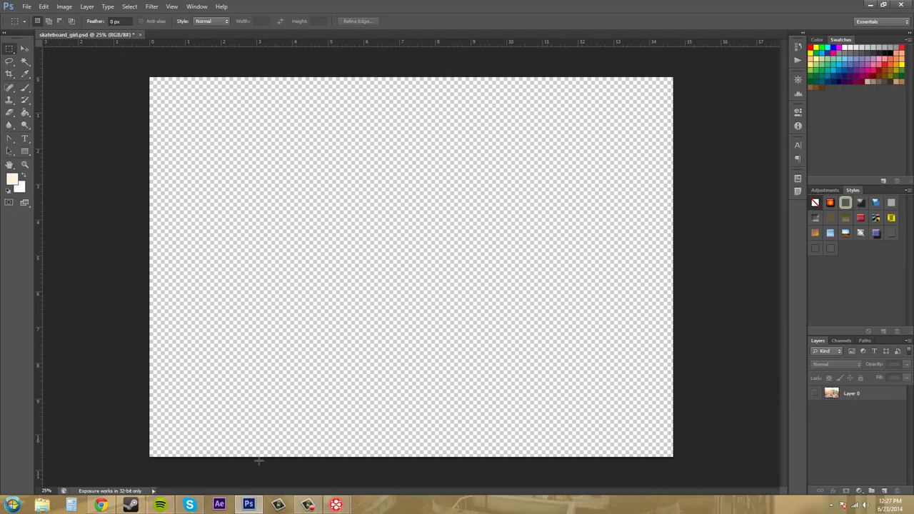
click(26, 6)
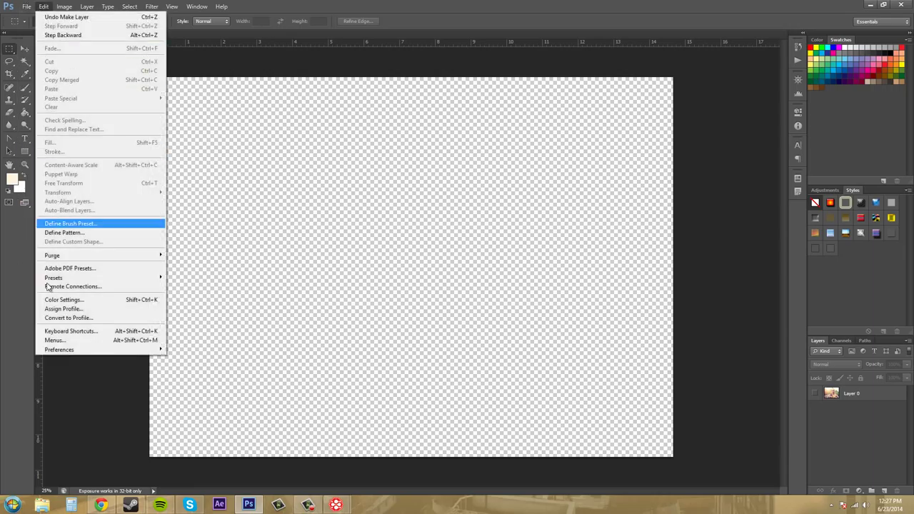
mouse_move(65, 349)
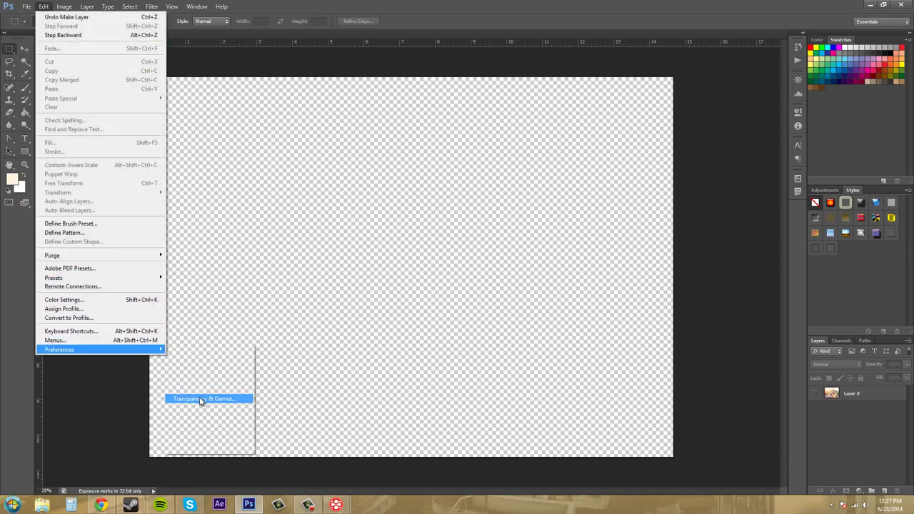
click(201, 400)
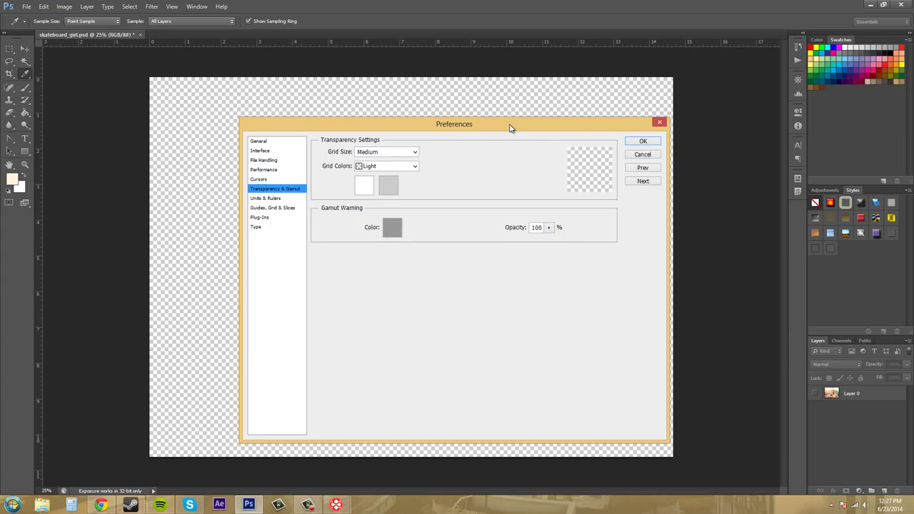
drag(510, 128, 743, 175)
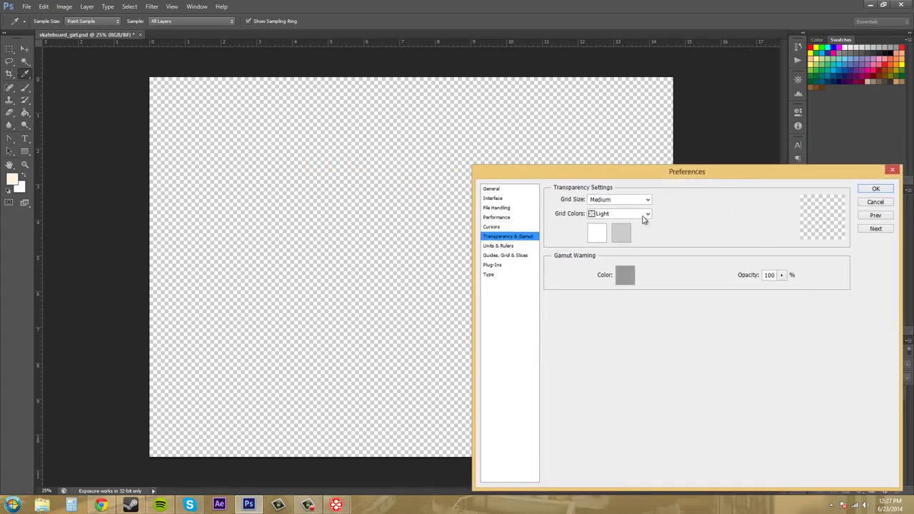
Try Large grid size and Dark grid colours, then settle on Medium size with Light colours.
click(641, 201)
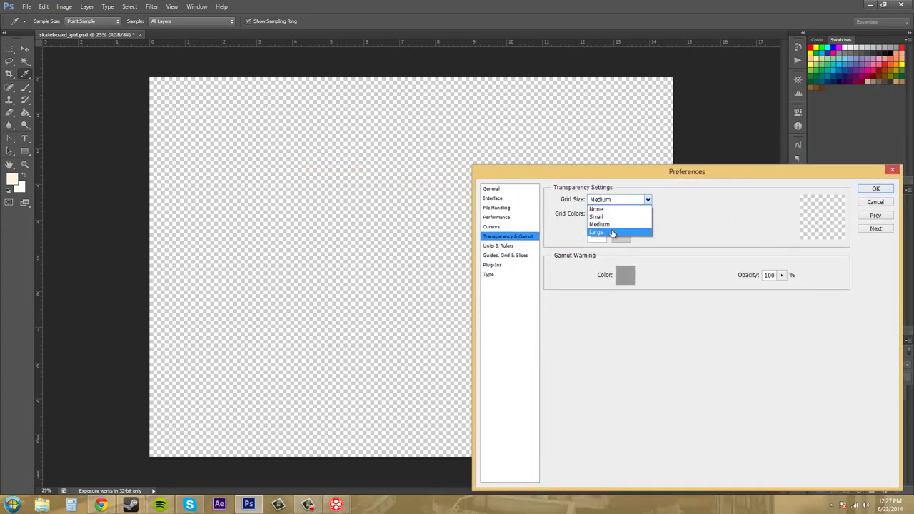
click(612, 233)
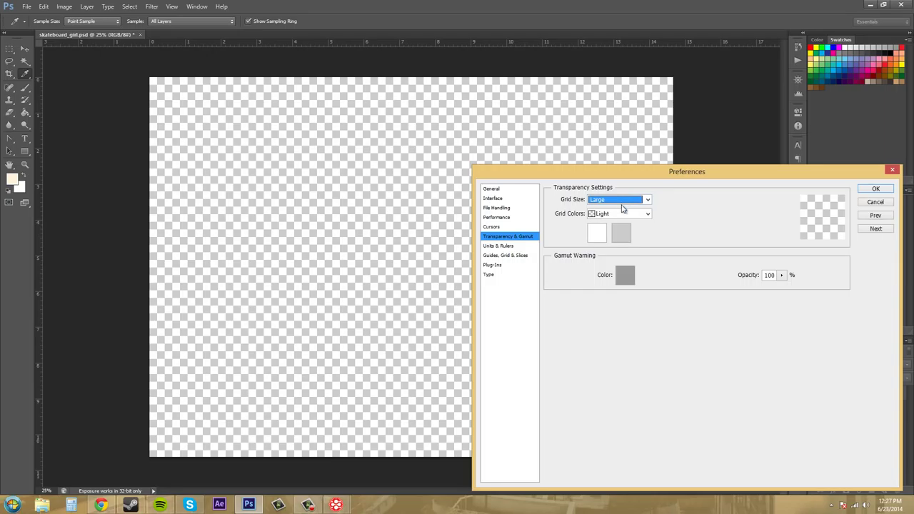
click(624, 214)
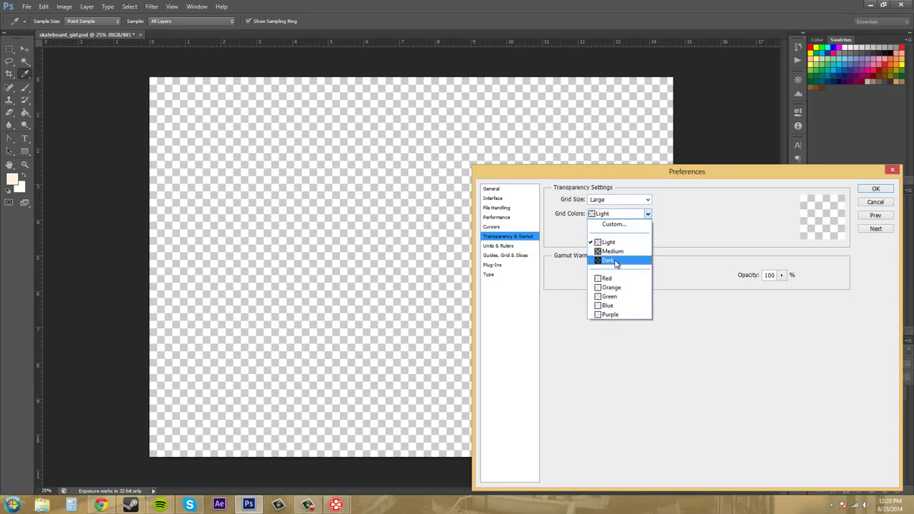
click(615, 260)
click(619, 215)
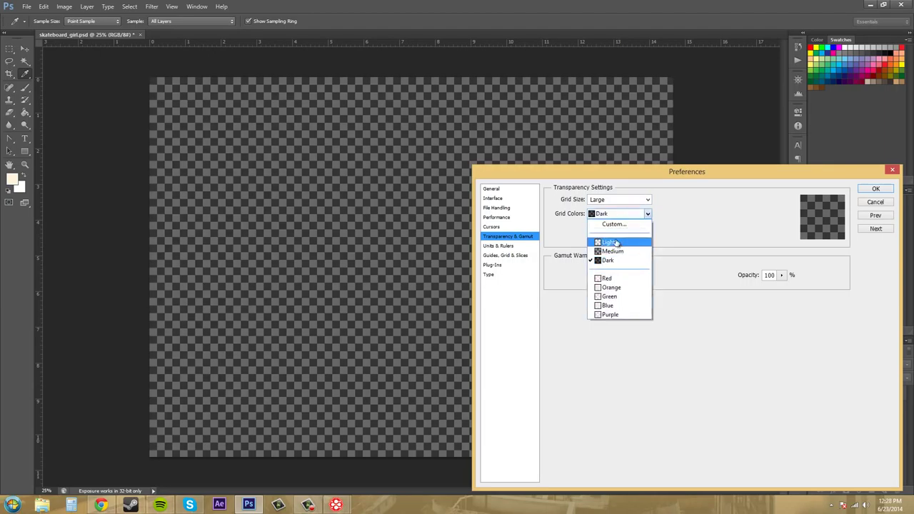
click(611, 242)
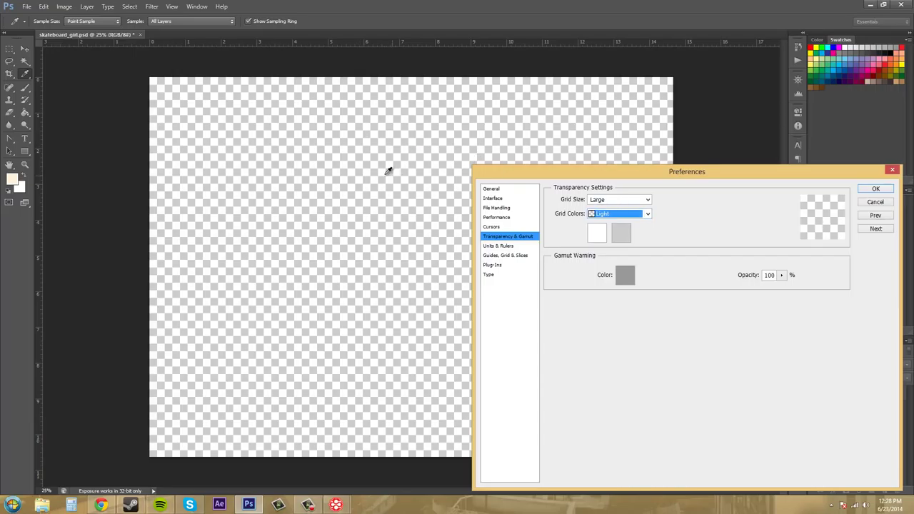
click(622, 202)
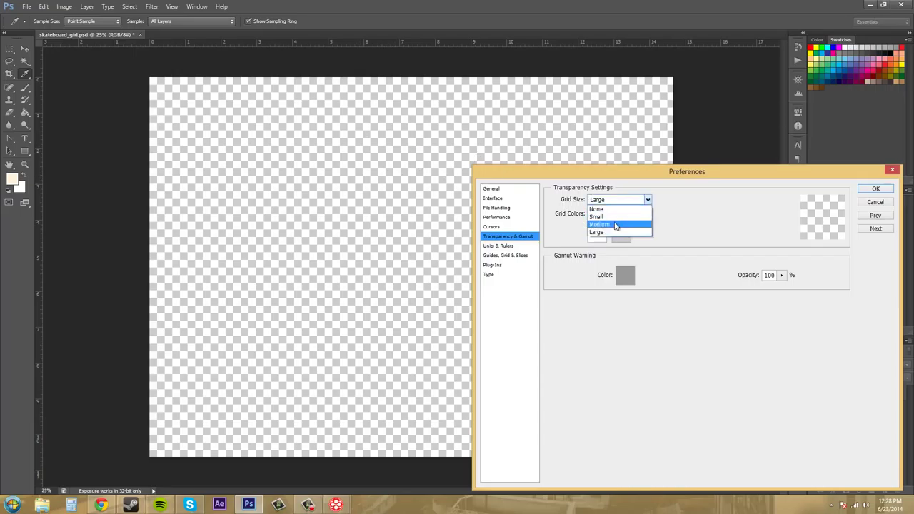
click(615, 225)
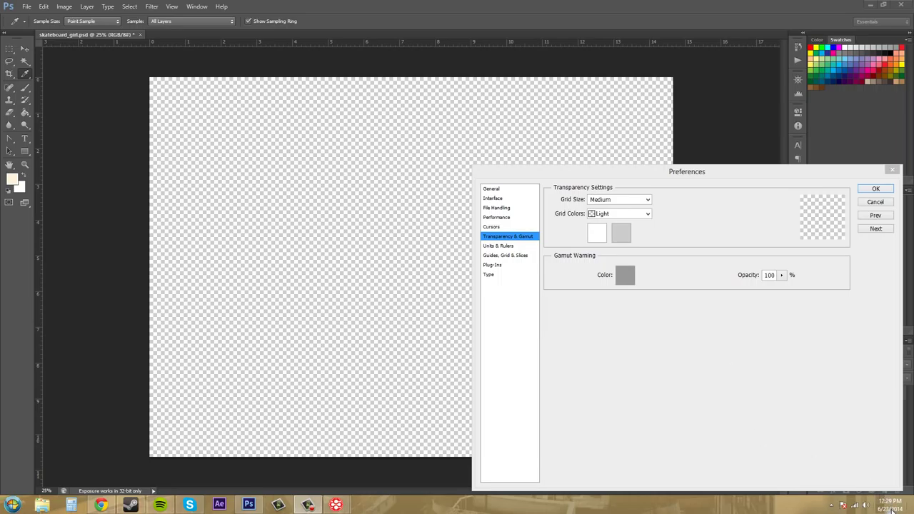
Show Units & Rulers preferences and switch type units to Pixels, then back to Points.
mouse_move(893, 508)
click(503, 250)
click(502, 247)
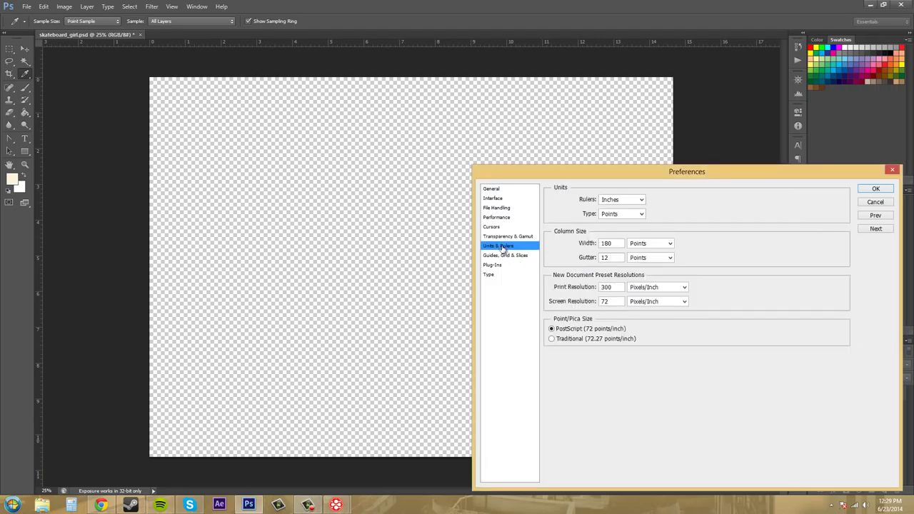
drag(722, 171, 642, 150)
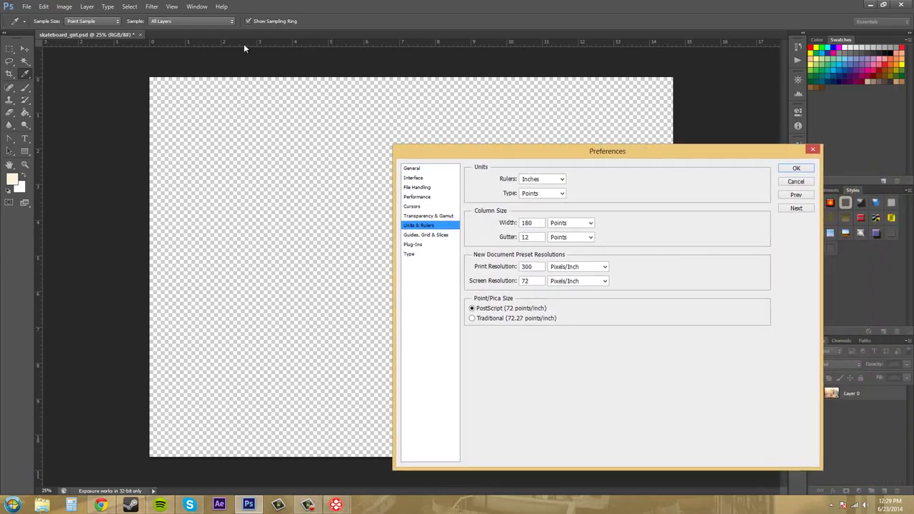
click(561, 194)
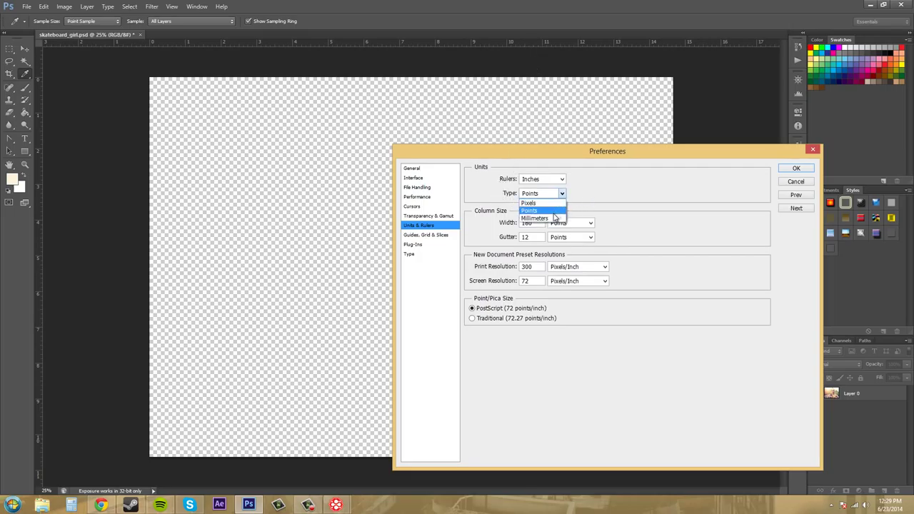
click(542, 203)
click(543, 193)
click(543, 210)
Try Centimeters and Pixels for ruler units, then set them back to Inches.
click(544, 182)
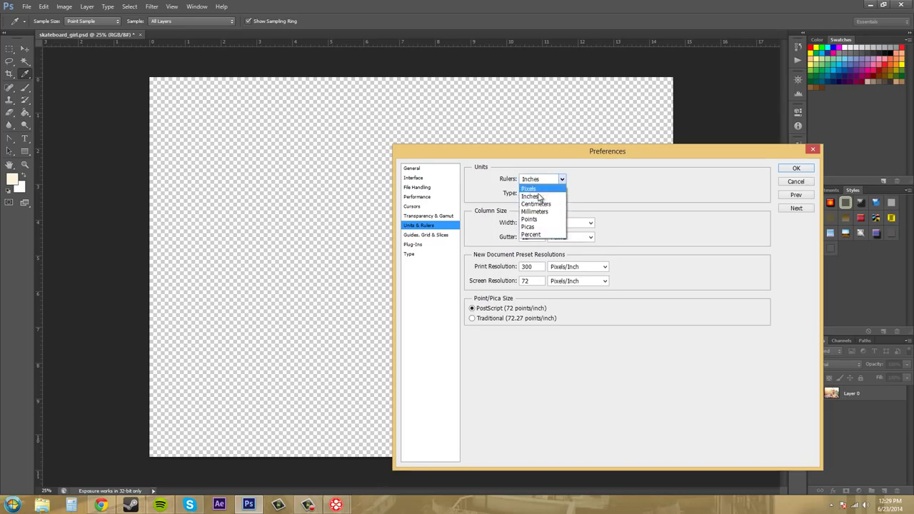
click(543, 203)
click(542, 180)
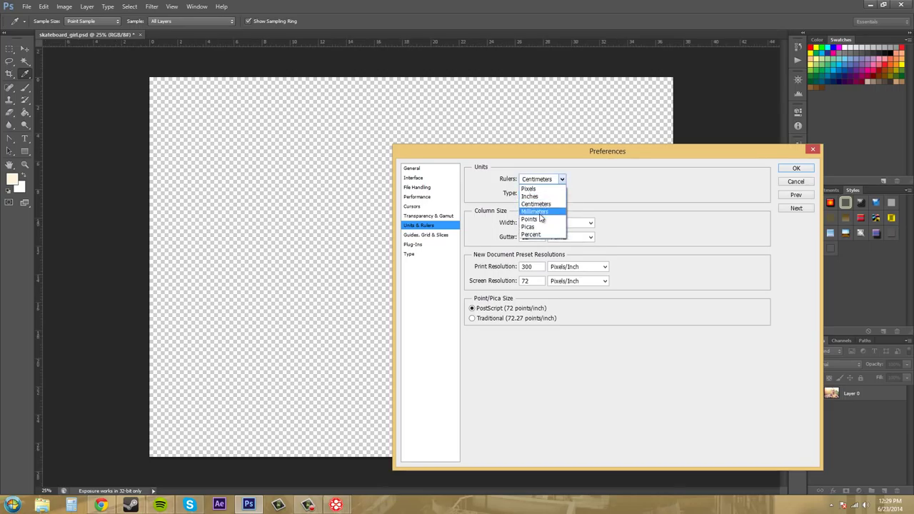
click(540, 188)
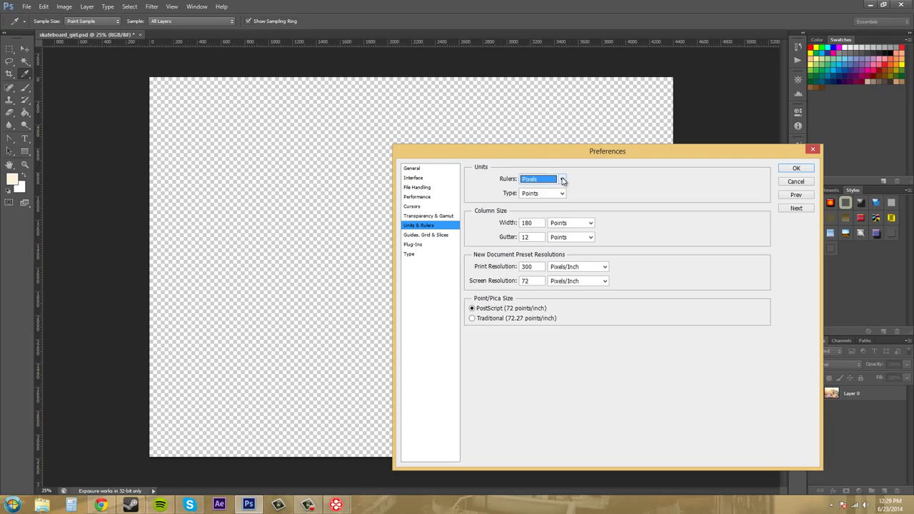
click(563, 181)
click(541, 194)
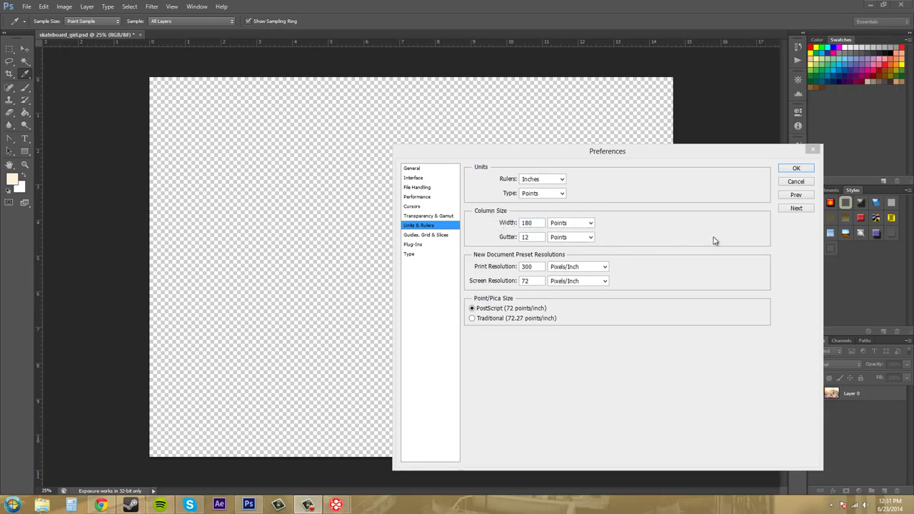
Review the column width units and keep them at Points for the 180-point width.
click(590, 226)
click(589, 226)
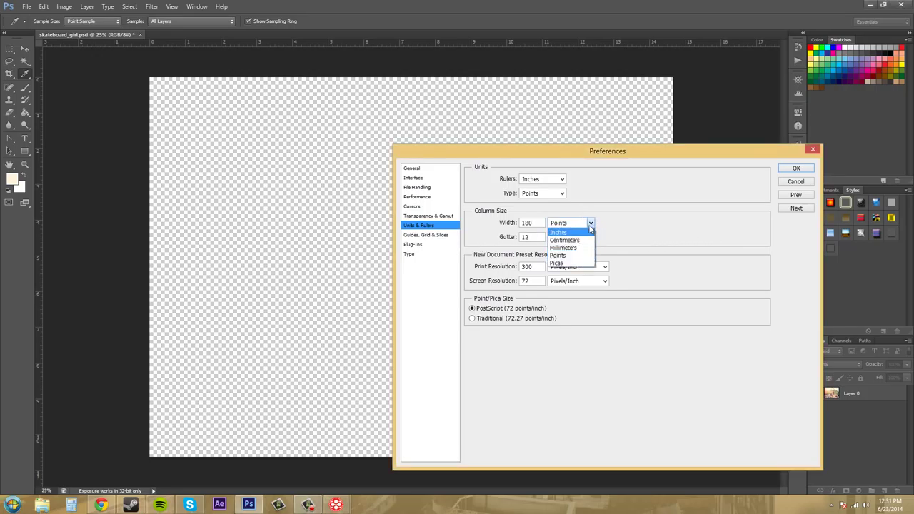
click(590, 224)
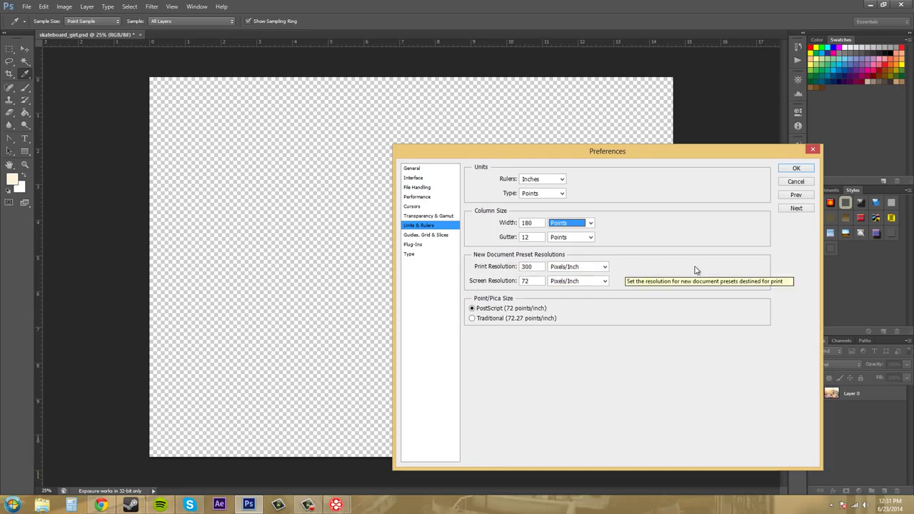
click(545, 238)
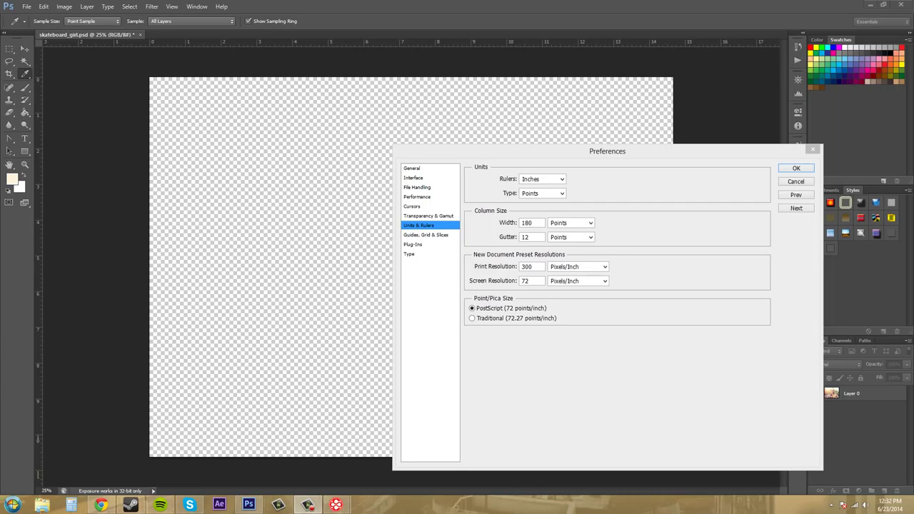
drag(667, 155, 535, 145)
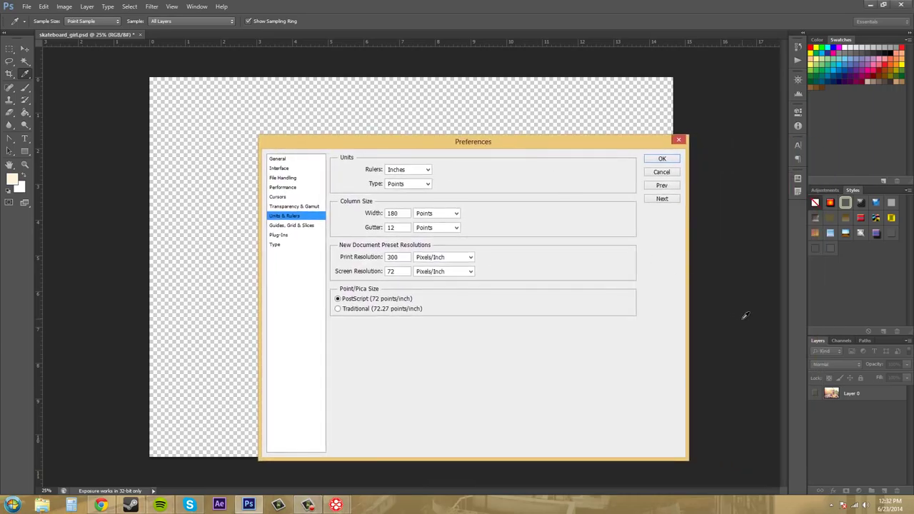
Browse the Plug-Ins and Type pages, ending on Guides, Grid & Slices (Cyan guides, 1-inch gridlines).
click(293, 235)
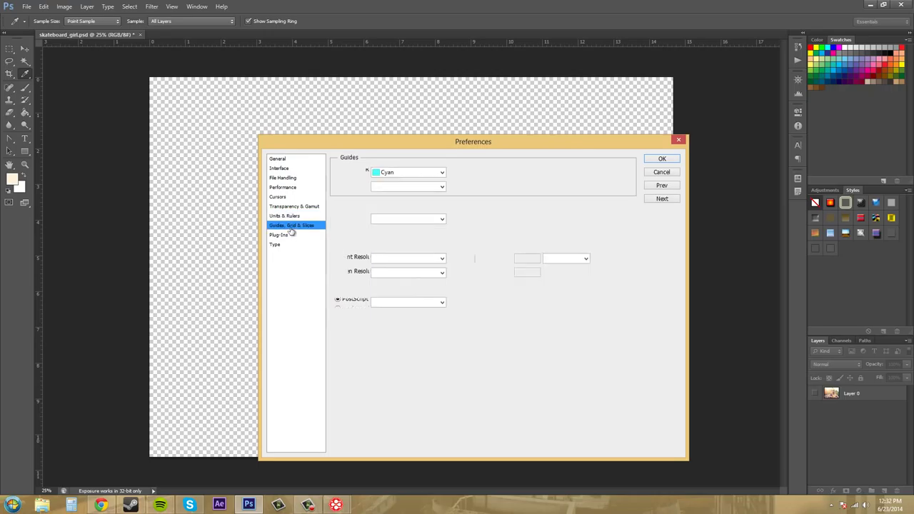
click(276, 245)
click(279, 237)
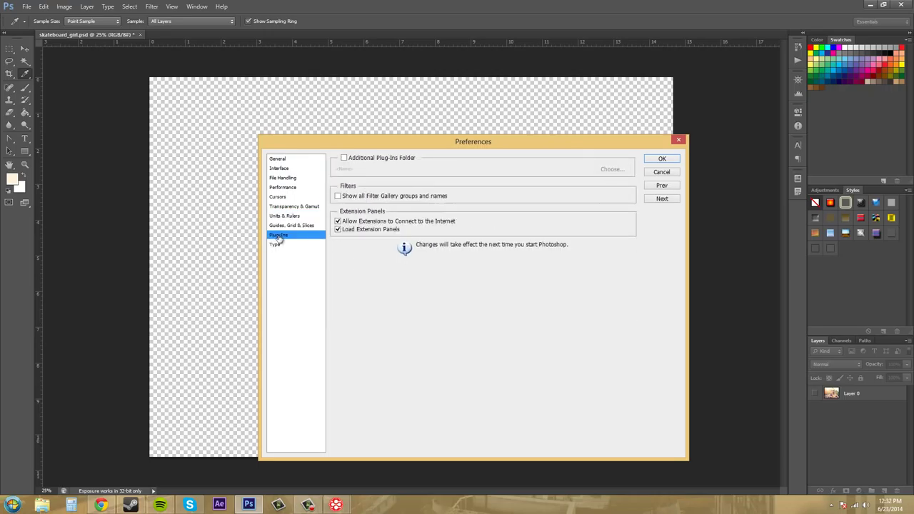
click(281, 226)
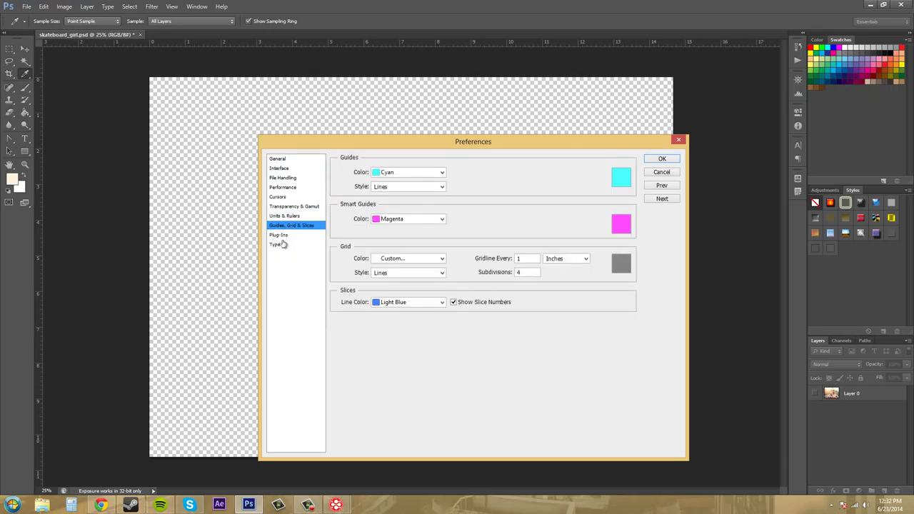